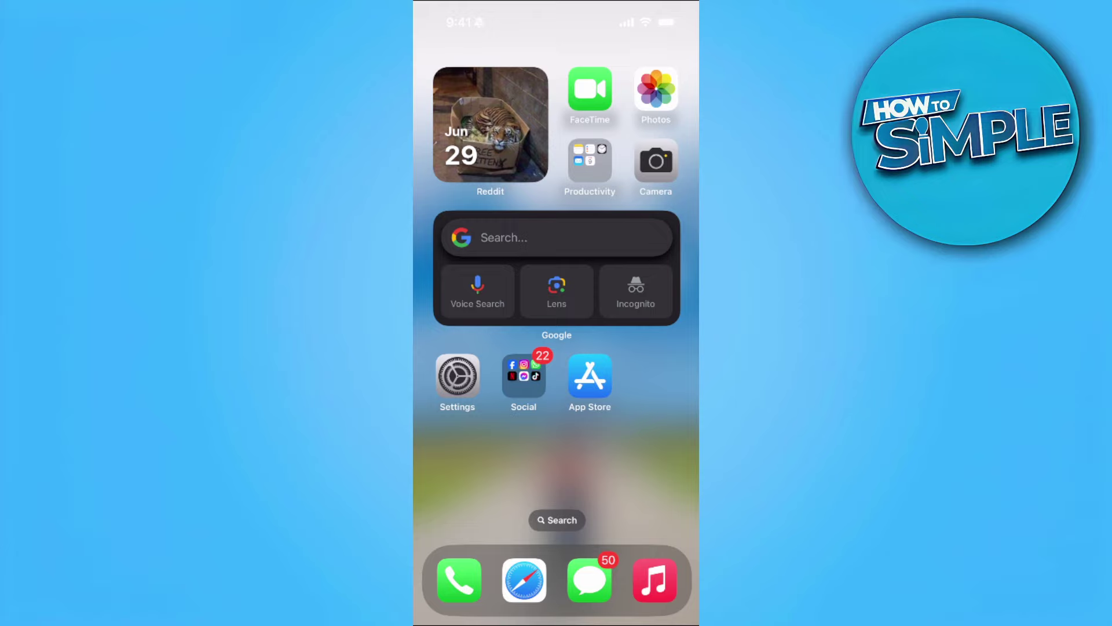
Launch Settings and bring Wallet into view in the list.
{"action": "left_click", "coordinate": [458, 375]}
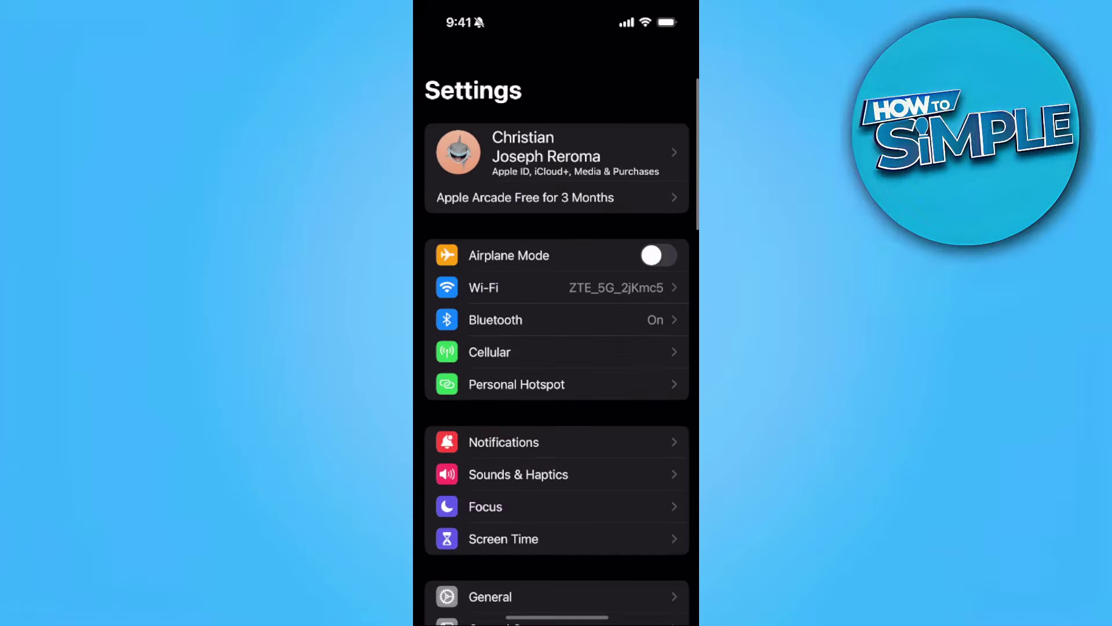
{"action": "scroll", "coordinate": [557, 347], "scroll_direction": "down", "scroll_amount": 5}
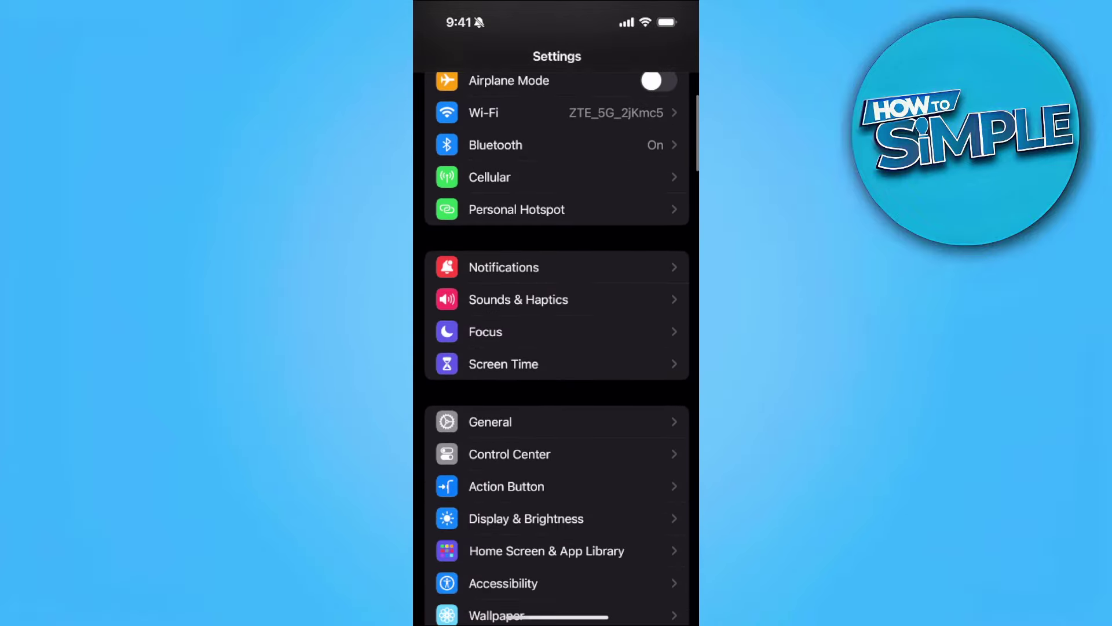
{"action": "scroll", "coordinate": [557, 347], "scroll_direction": "down", "scroll_amount": 2}
{"action": "scroll", "coordinate": [557, 348], "scroll_direction": "down", "scroll_amount": 2}
{"action": "scroll", "coordinate": [557, 348], "scroll_direction": "down", "scroll_amount": 1}
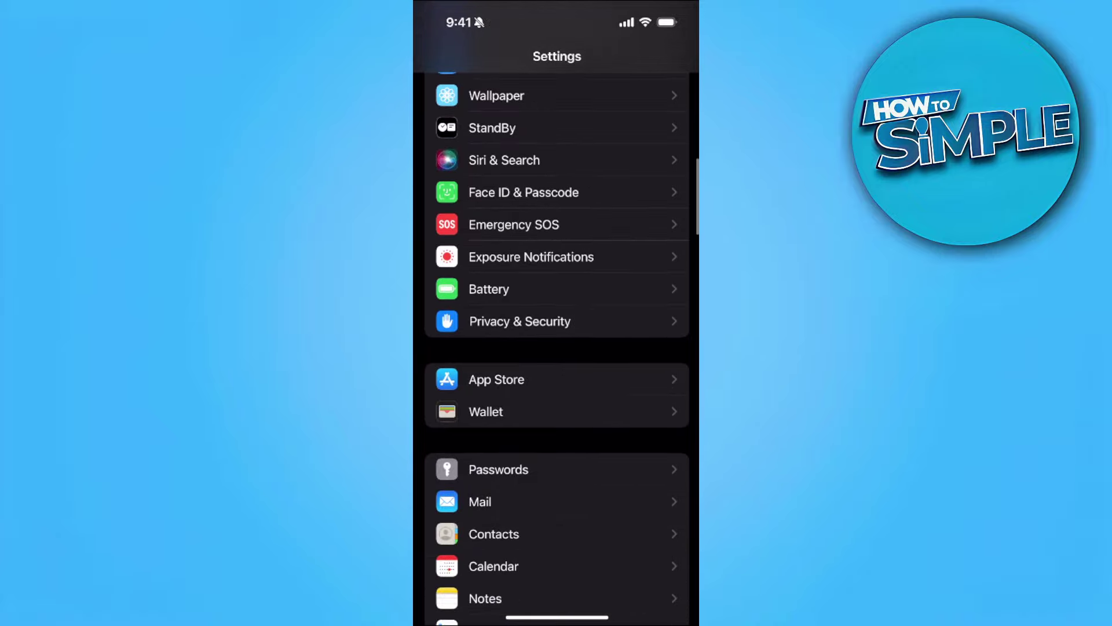
{"action": "scroll", "coordinate": [556, 348], "scroll_direction": "down", "scroll_amount": 1}
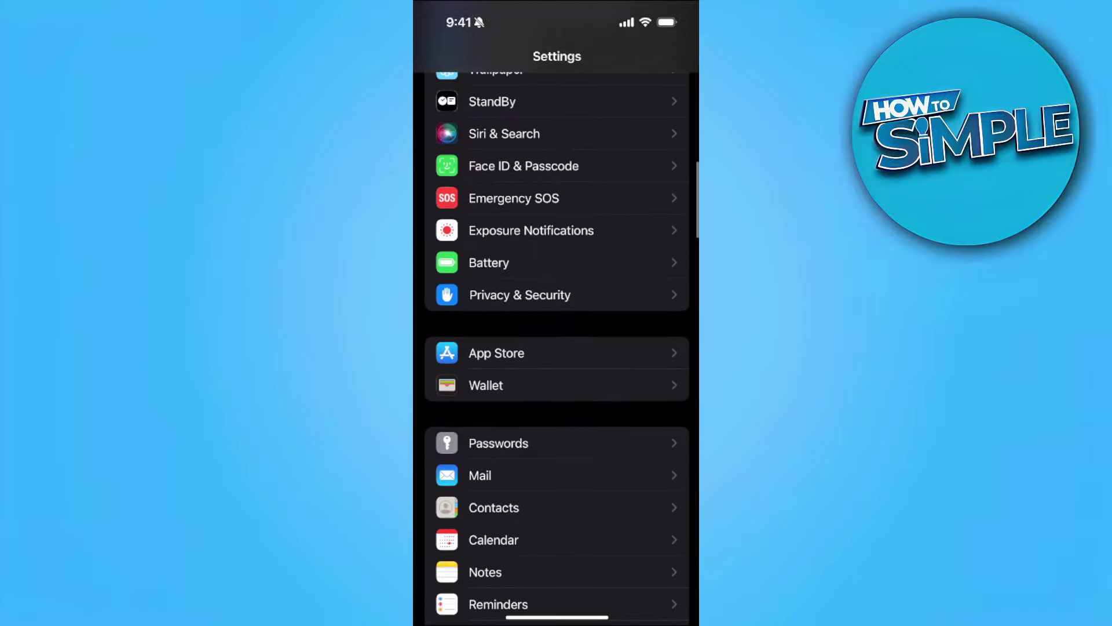
Enter Wallet settings and start Add Card to show the Add Cards to Wallet alert.
{"action": "left_click", "coordinate": [486, 384]}
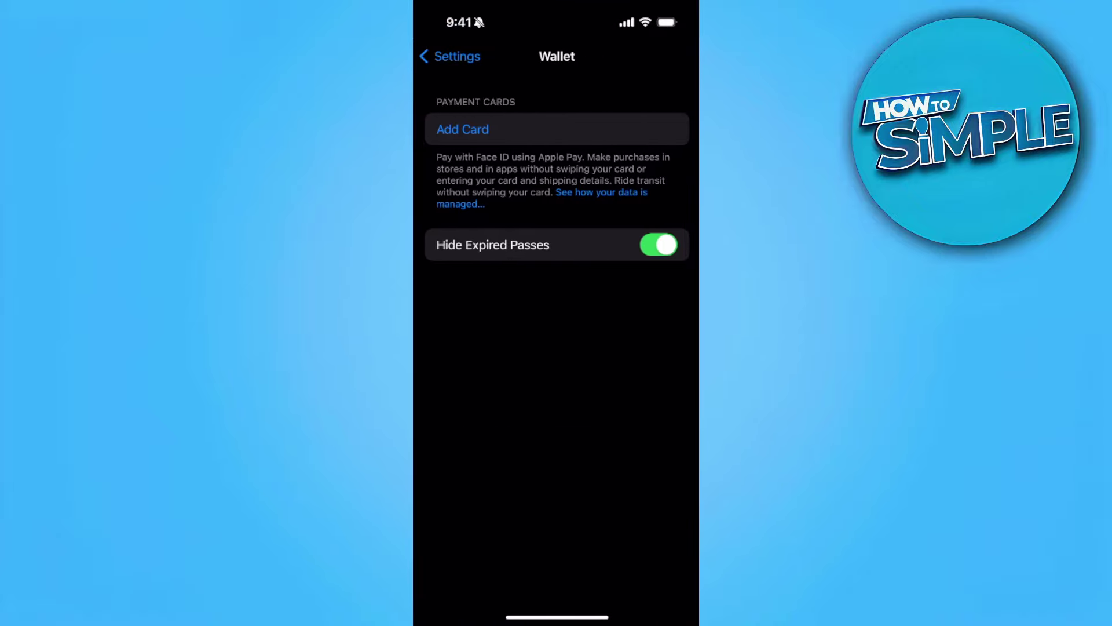
{"action": "left_click", "coordinate": [462, 129]}
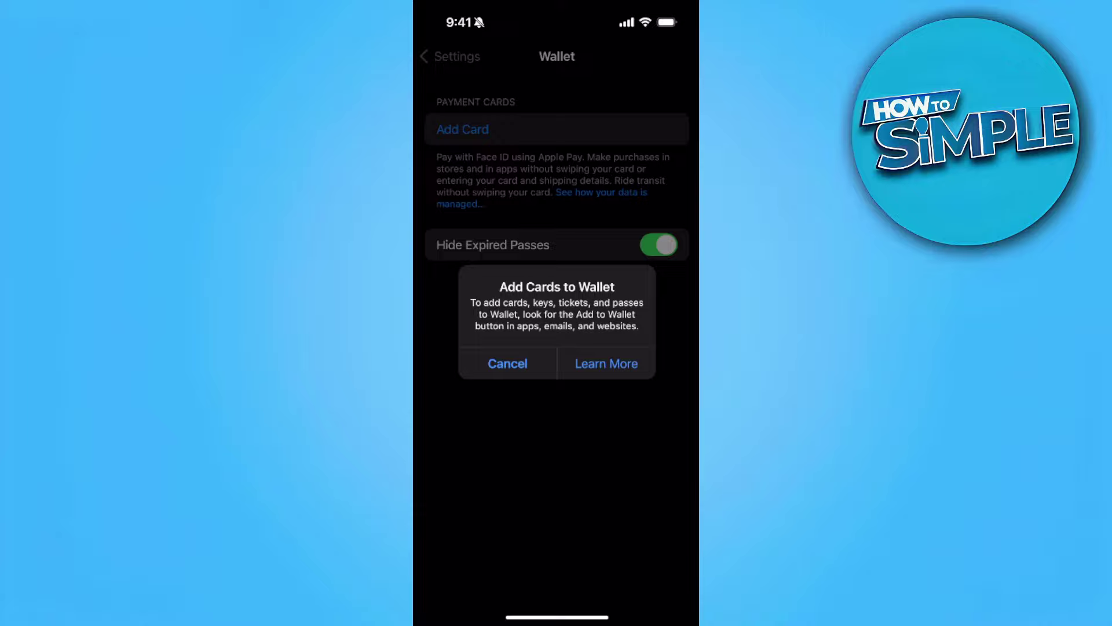
Follow Learn More to Apple Support's article on adding boarding passes and tickets.
{"action": "left_click", "coordinate": [607, 364]}
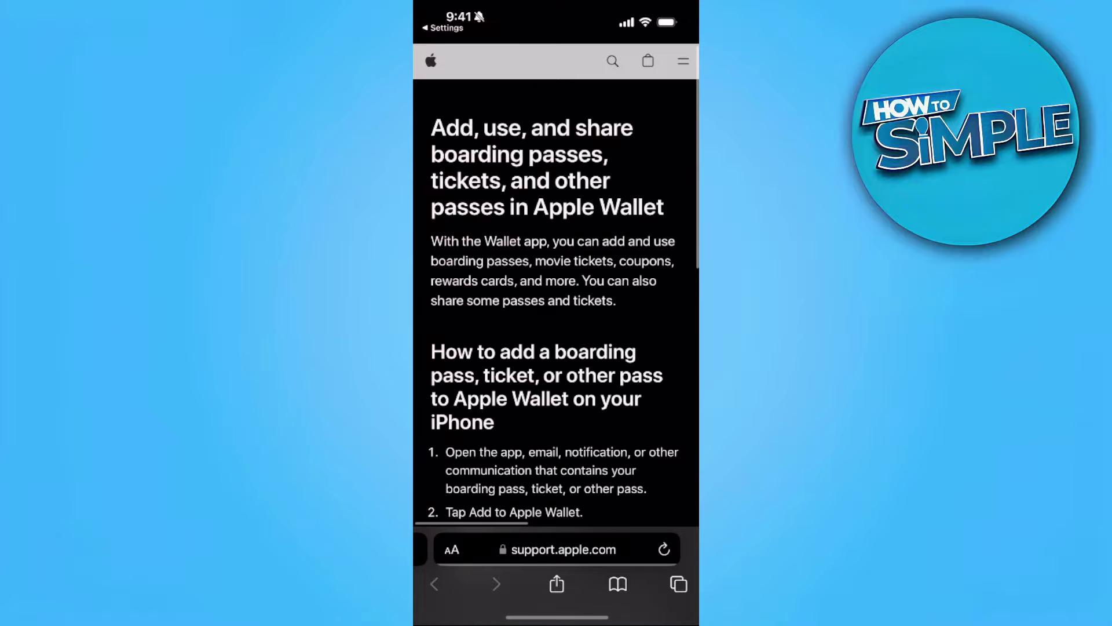
{"action": "scroll", "coordinate": [557, 331], "scroll_direction": "down", "scroll_amount": 3}
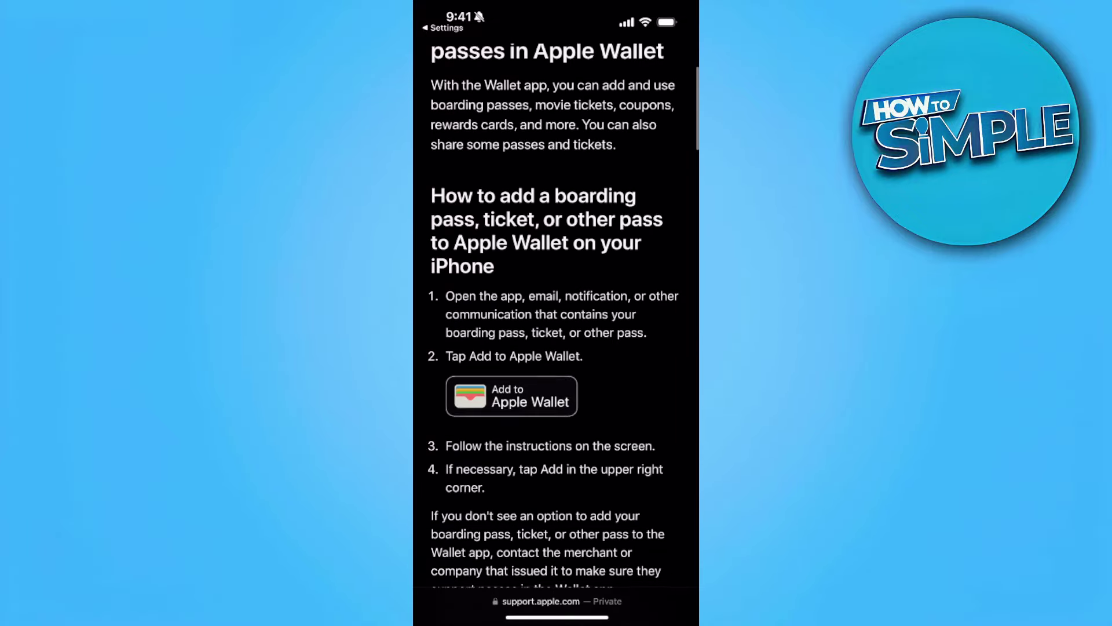
{"action": "scroll", "coordinate": [556, 330], "scroll_direction": "down", "scroll_amount": 1}
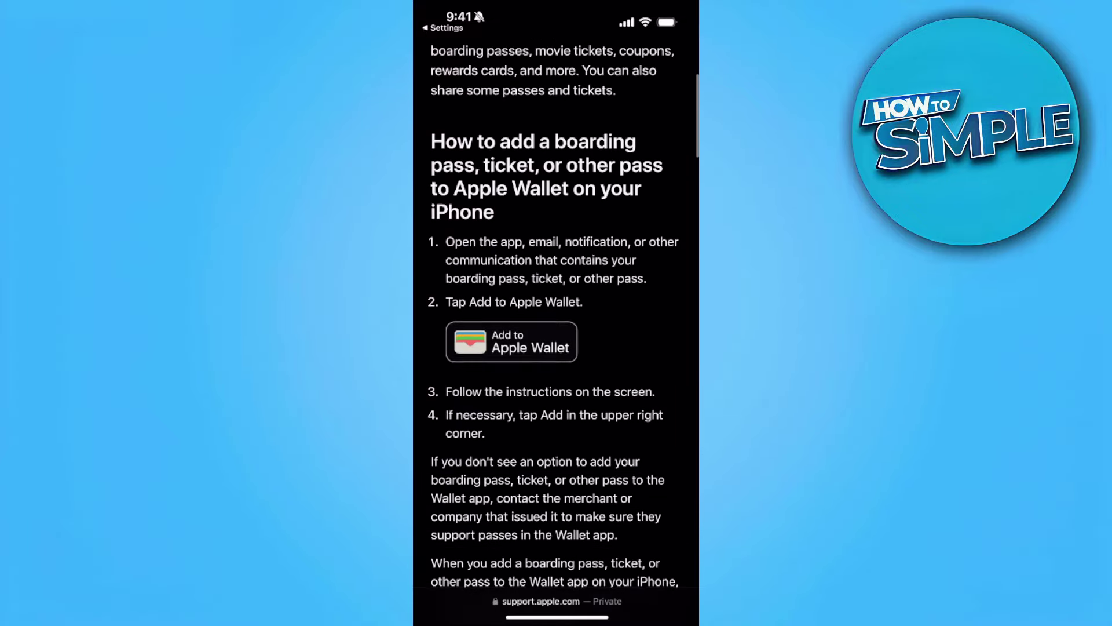